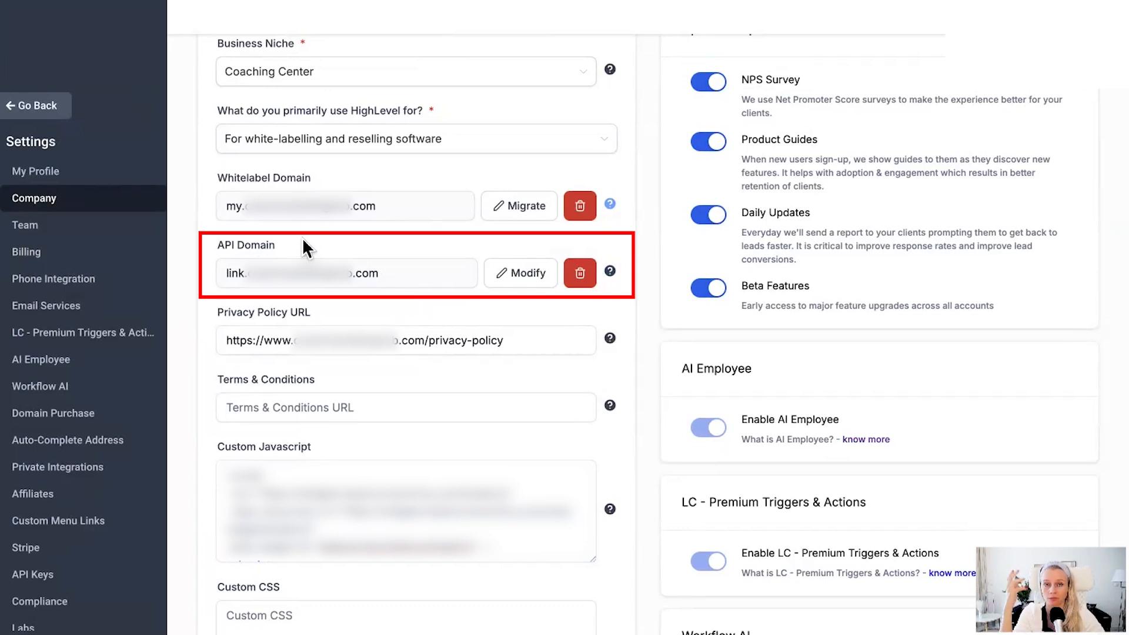
# Step: Start modifying the API domain, enter connect.abc.com as the domain URL and open its manual DNS record setup
pyautogui.moveTo(611, 281)
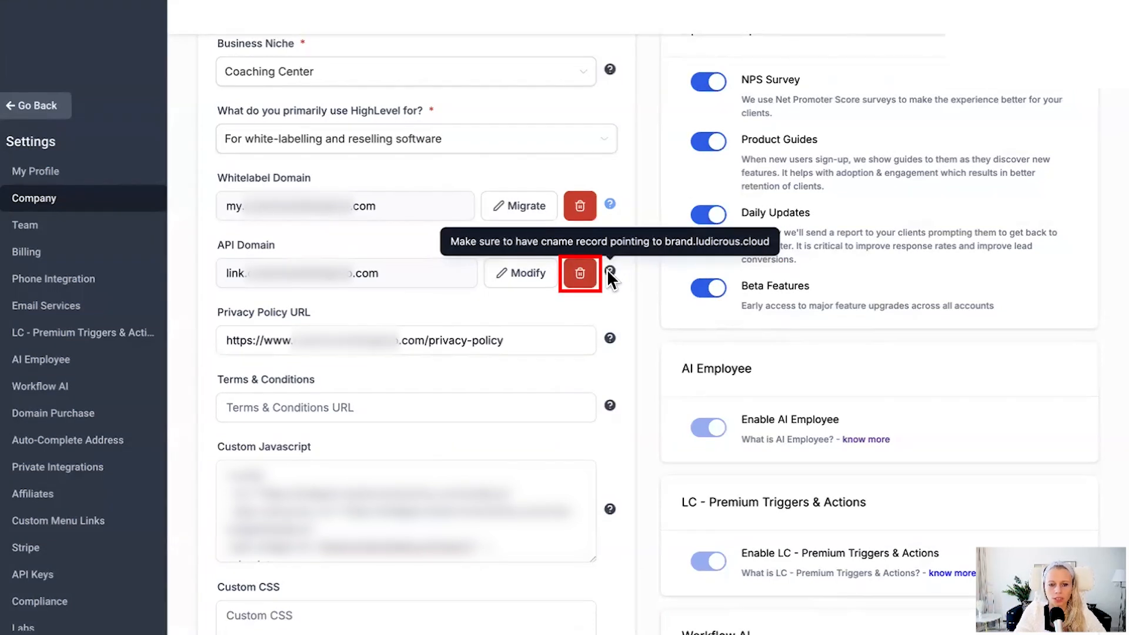
pyautogui.scroll(-15, 577, 281)
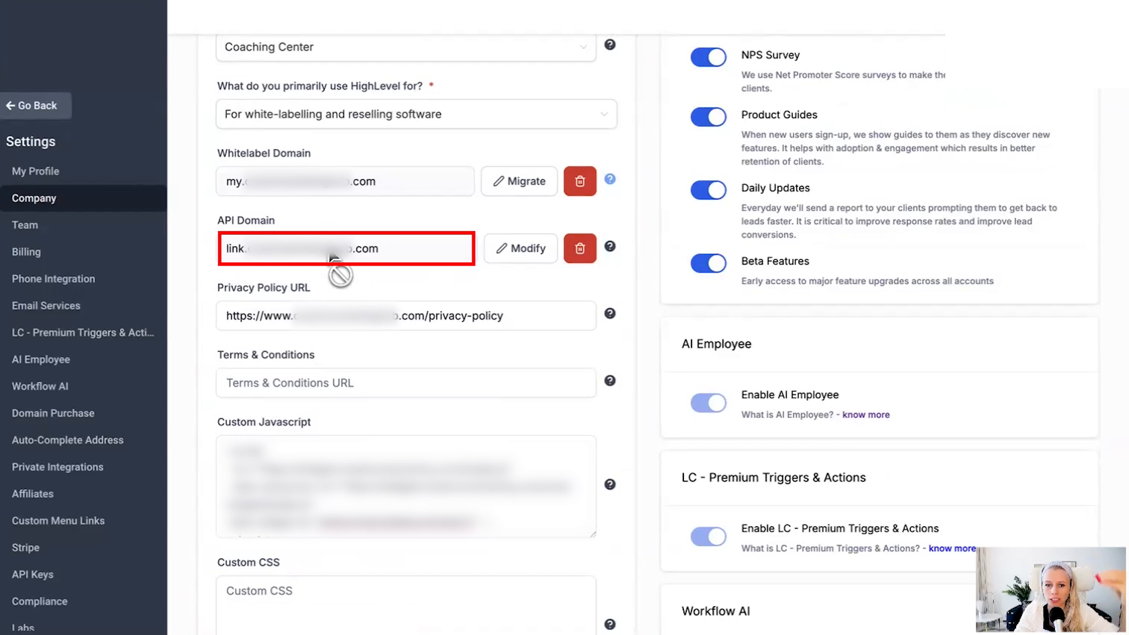
pyautogui.moveTo(610, 247)
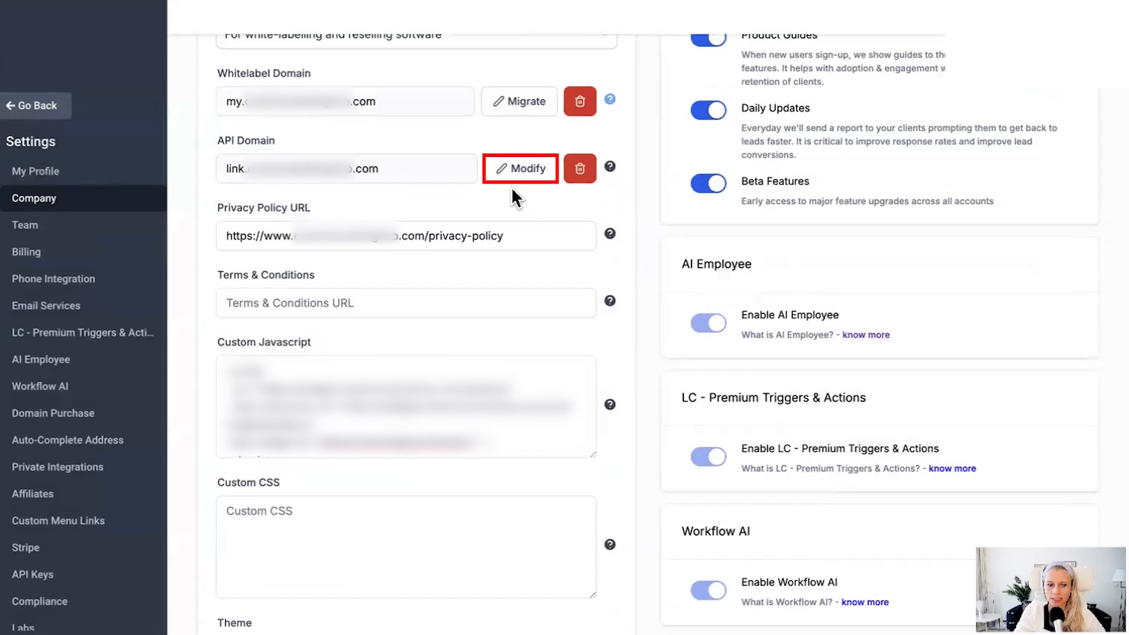
pyautogui.click(517, 171)
pyautogui.click(415, 339)
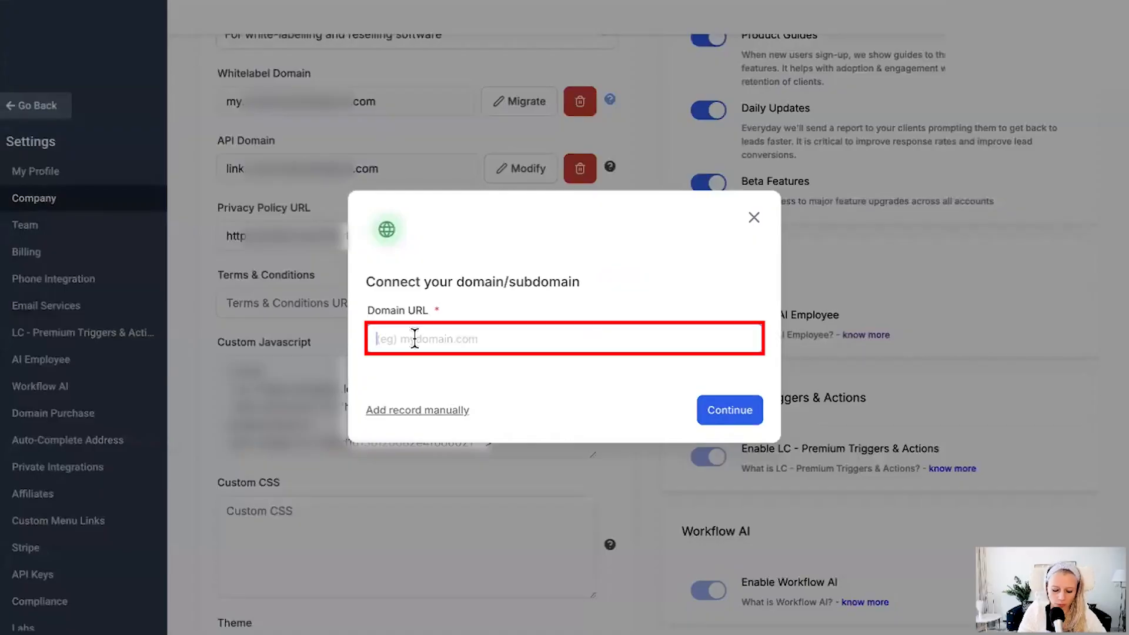
pyautogui.write('connect.abc.com')
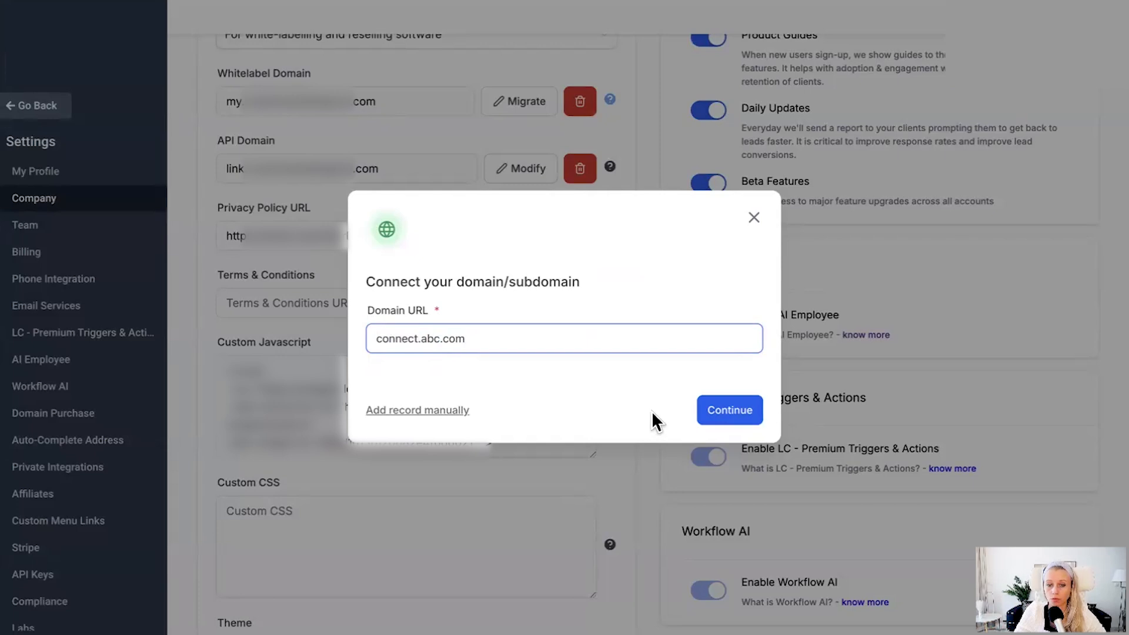
pyautogui.click(456, 414)
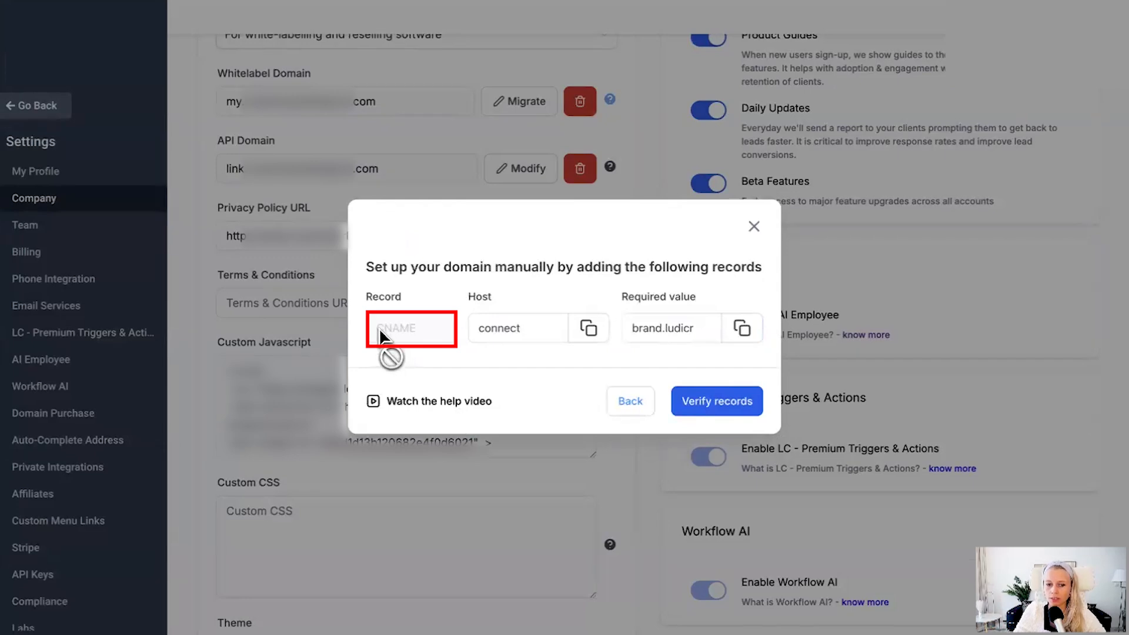
# Step: Copy the host value of the CNAME record listed for the API subdomain
pyautogui.moveTo(469, 297); pyautogui.dragTo(492, 297)
pyautogui.moveTo(621, 296); pyautogui.dragTo(720, 307)
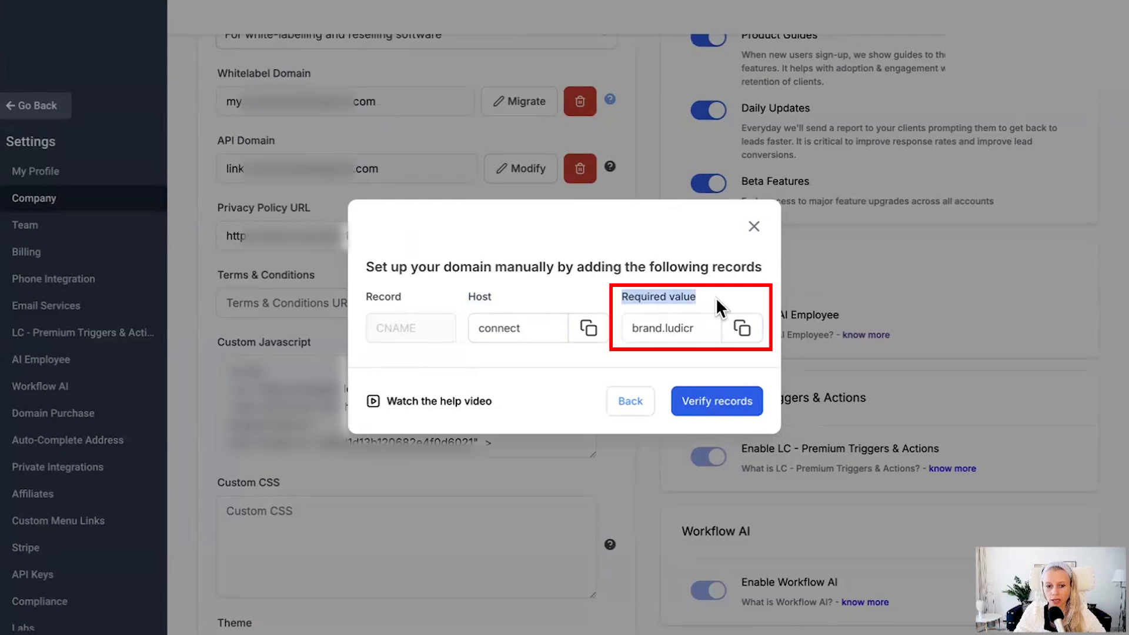
pyautogui.click(589, 328)
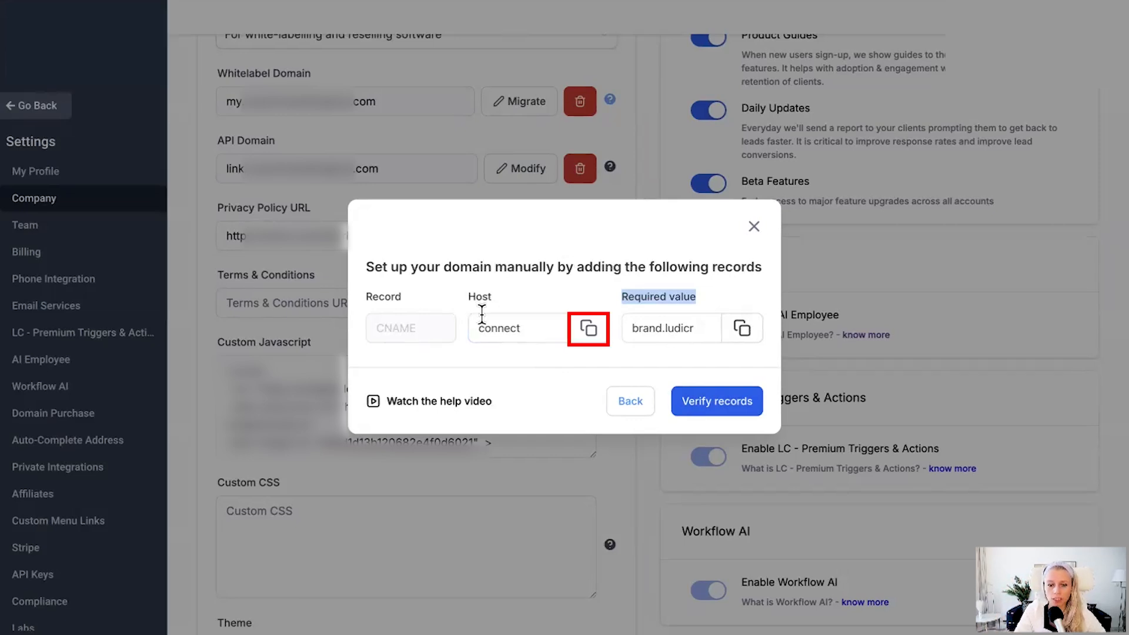
pyautogui.click(588, 330)
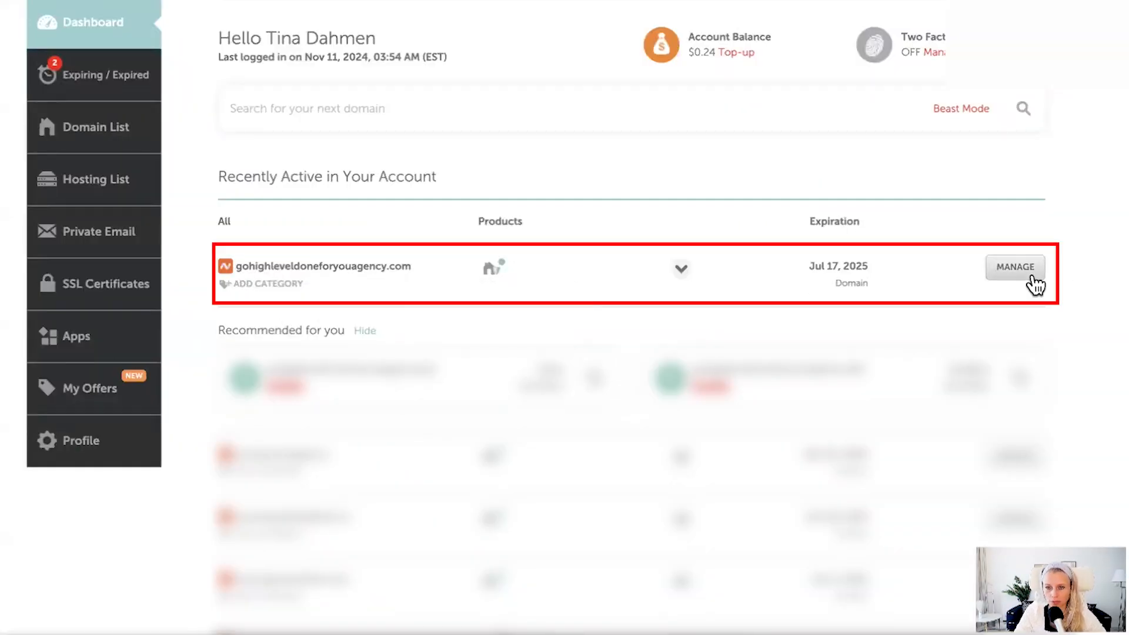
# Step: In Namecheap, open the advanced DNS settings of gohighleveldoneforyouagency.com and add a CNAME record with host connect
pyautogui.click(1006, 272)
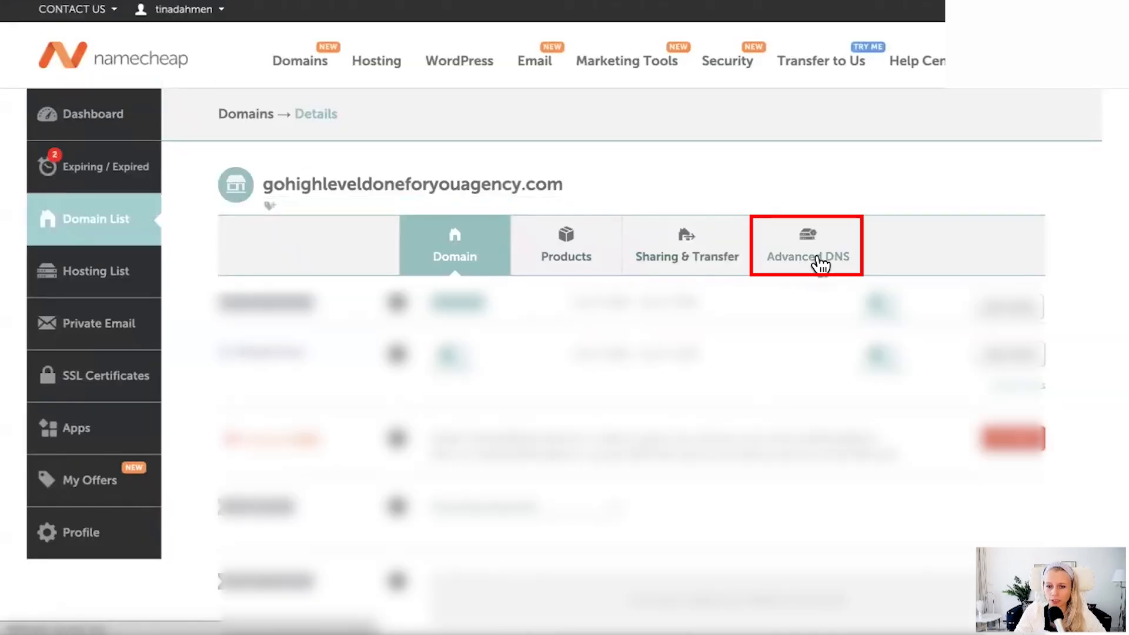
pyautogui.click(820, 265)
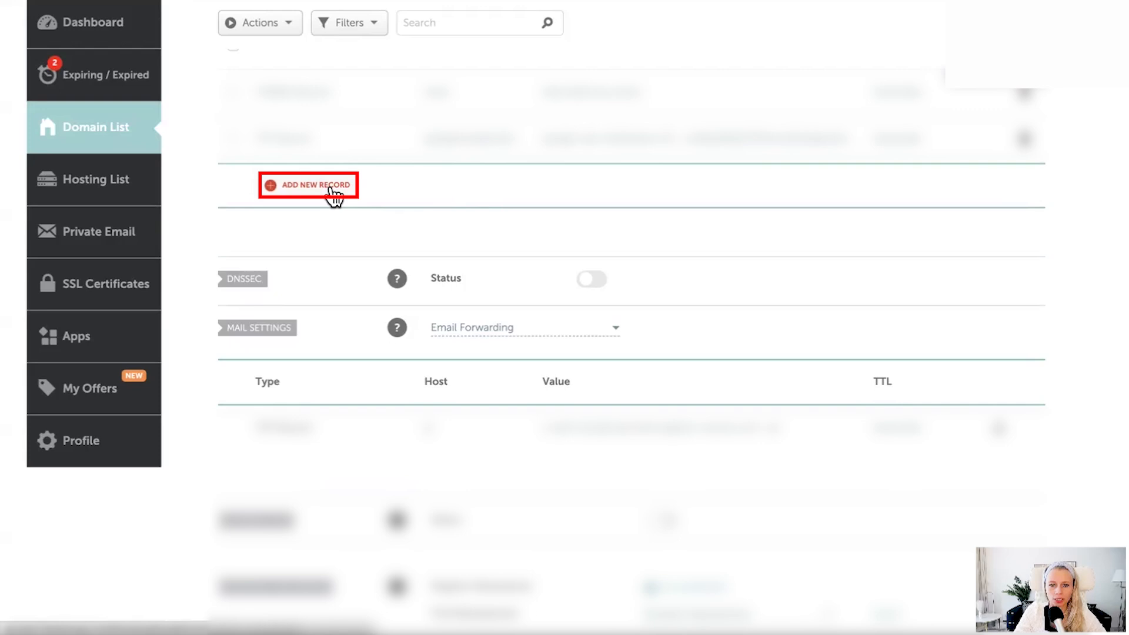
pyautogui.click(338, 194)
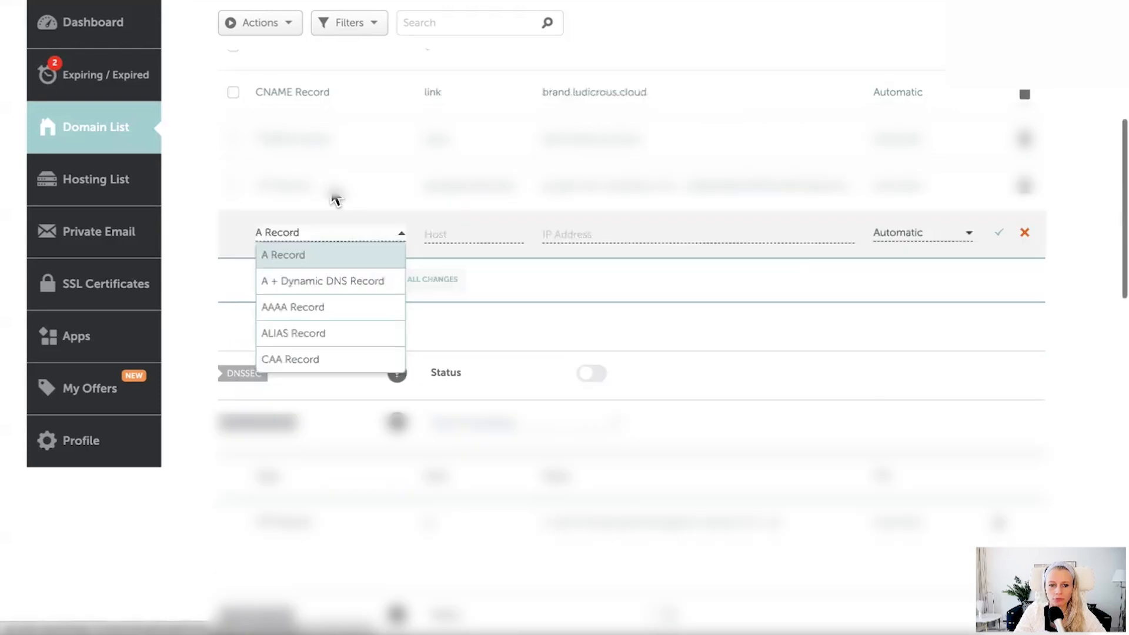
pyautogui.scroll(-5, 332, 270)
pyautogui.click(320, 270)
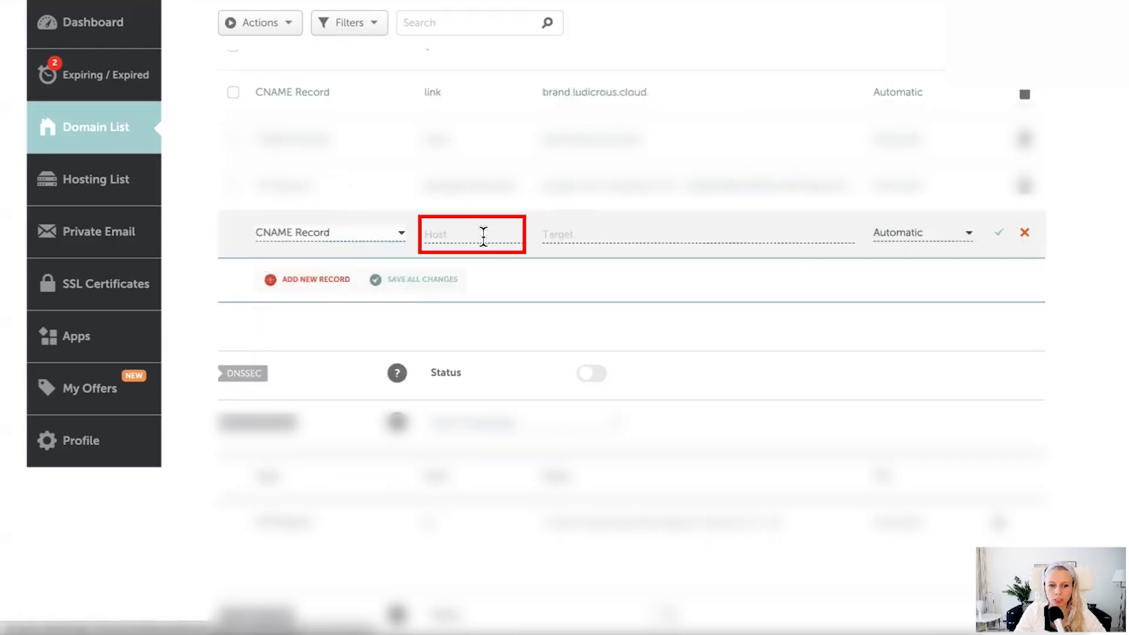
pyautogui.click(478, 236)
pyautogui.write('connect')
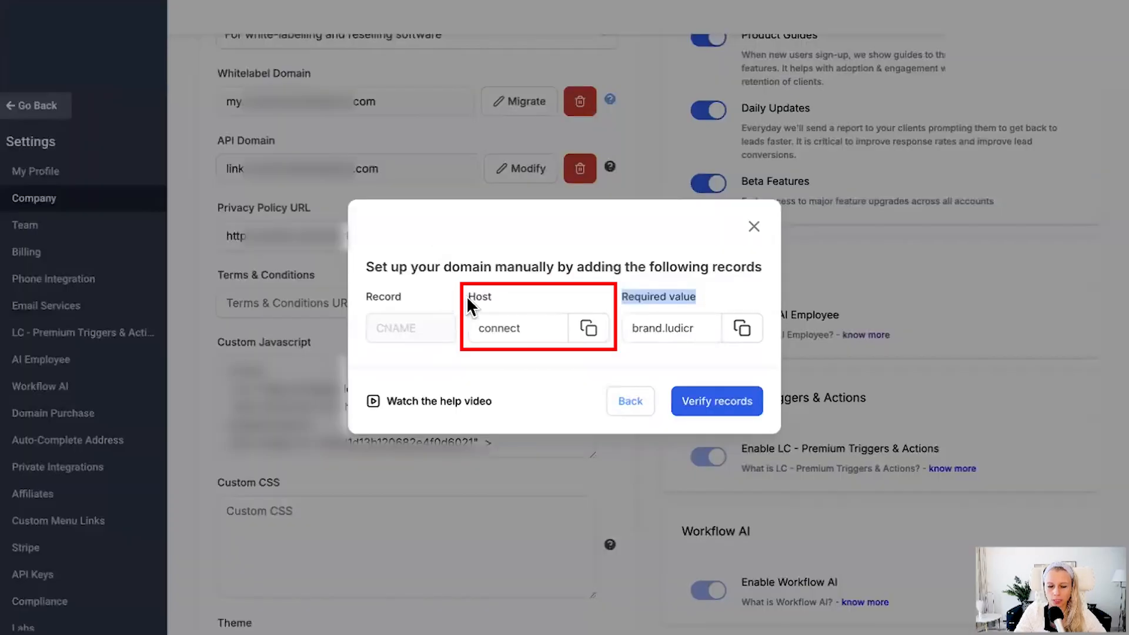
# Step: Copy the required value from the HighLevel record setup and paste it as the target of the new CNAME record in Namecheap
pyautogui.click(744, 330)
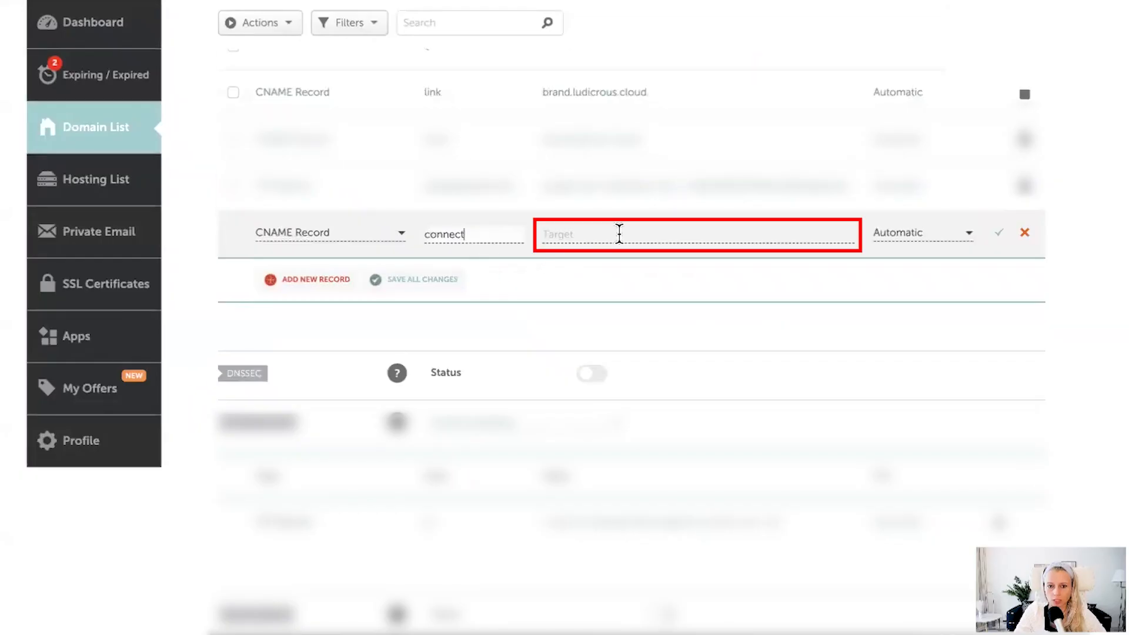
pyautogui.click(620, 234)
pyautogui.hotkey('ctrl', 'v')
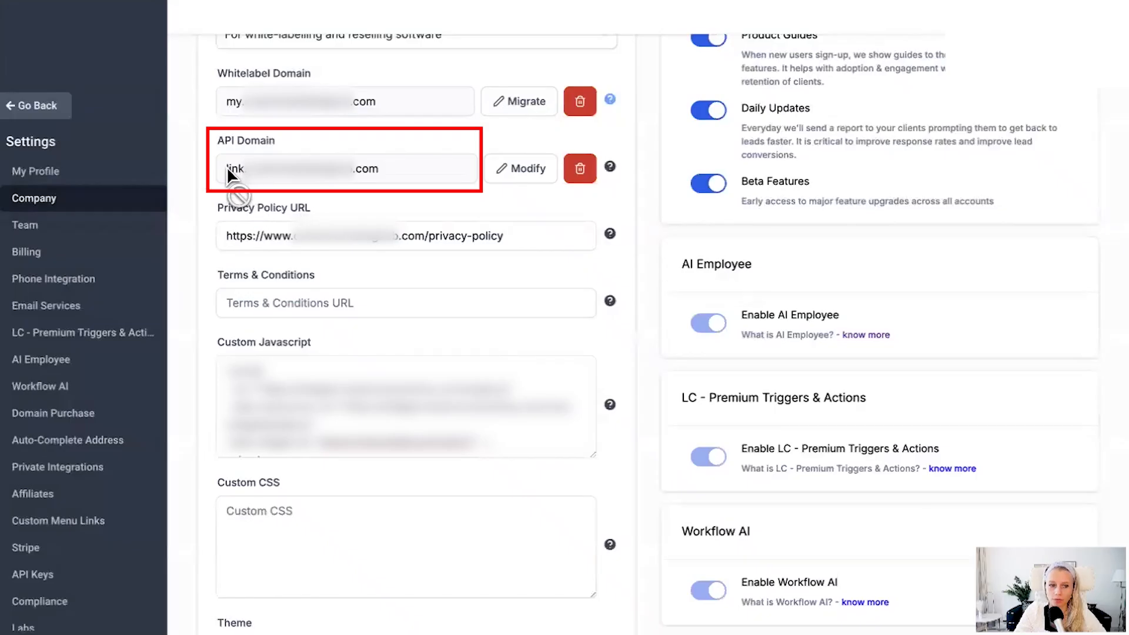
# Step: Back in HighLevel, search for the sub-account with ghl, switch to it and open the branded domain in its business profile settings
pyautogui.moveTo(217, 138); pyautogui.dragTo(284, 142)
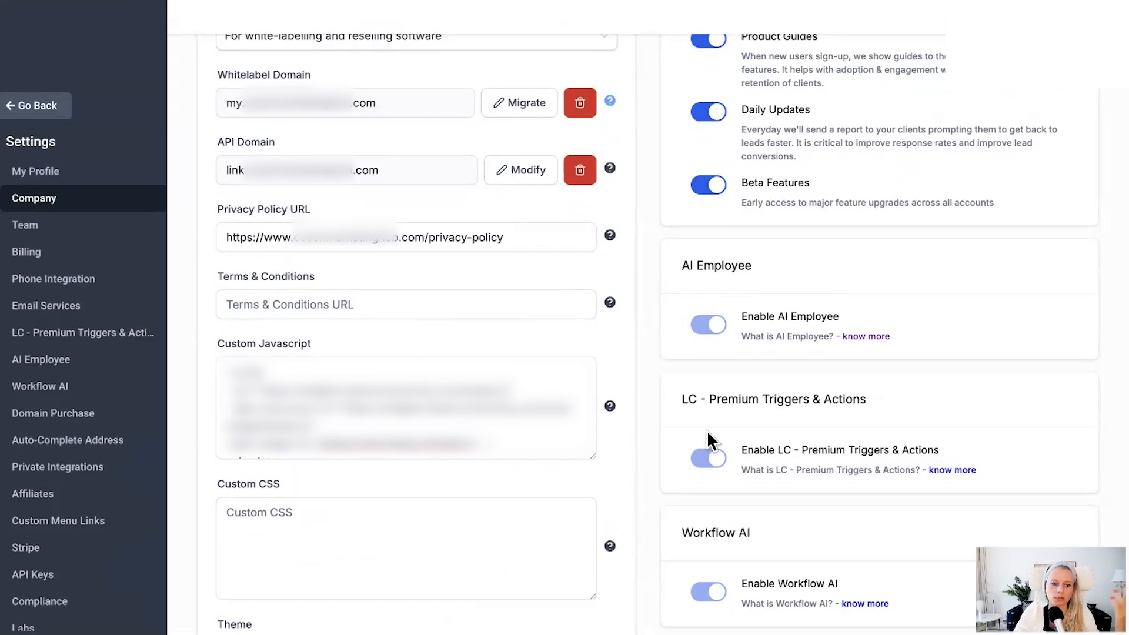
pyautogui.hotkey('ctrl', 'k')
pyautogui.write('ghl')
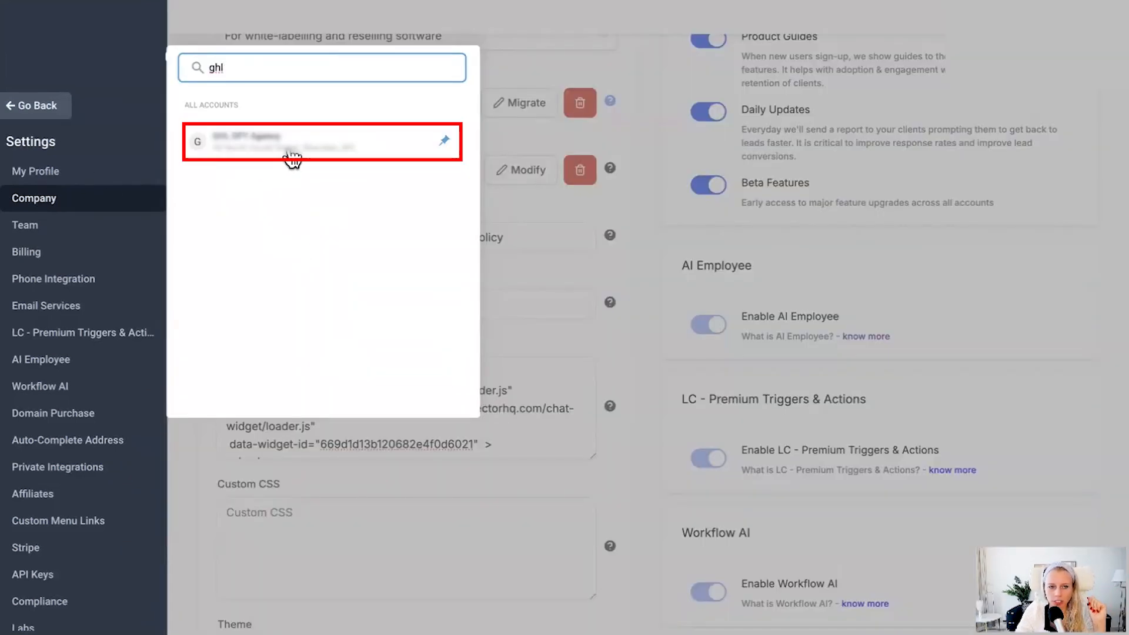
pyautogui.click(292, 157)
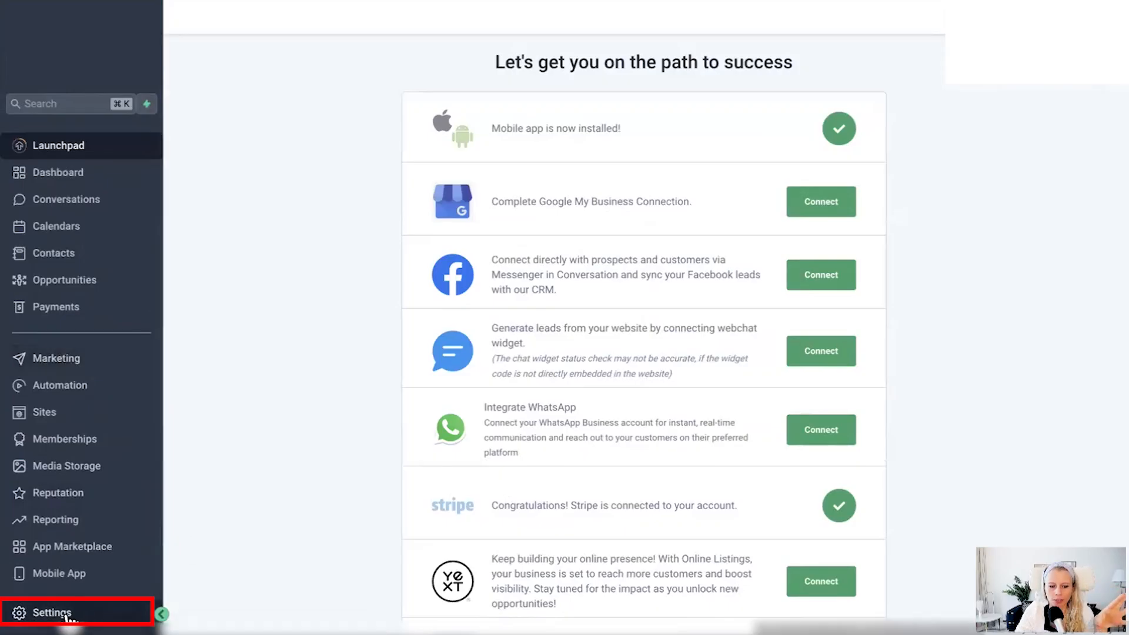
pyautogui.click(52, 613)
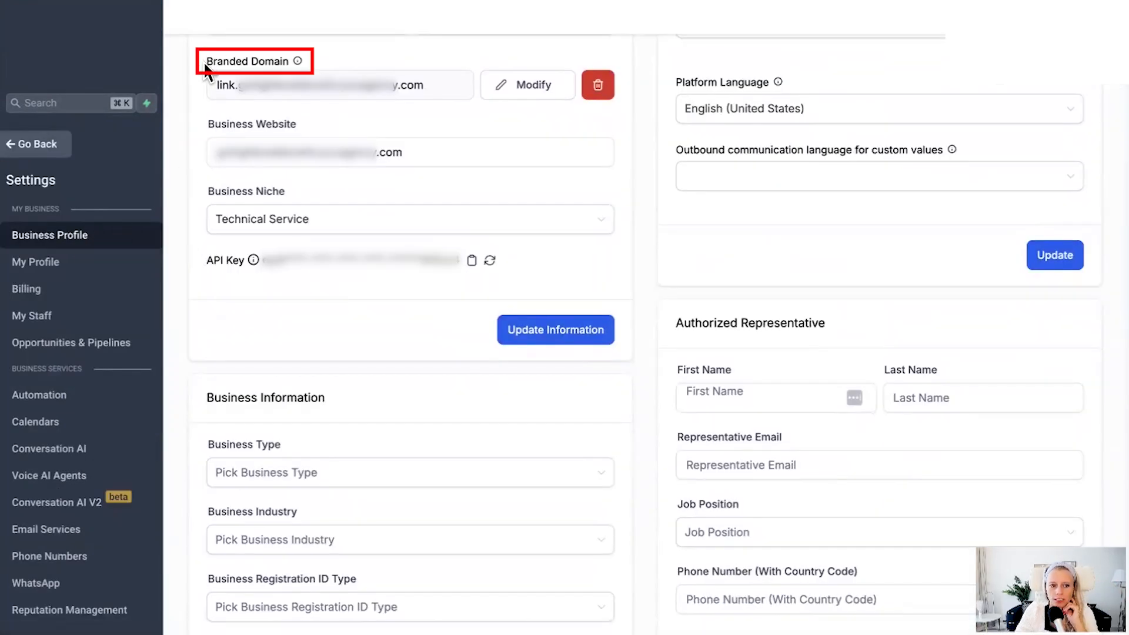
pyautogui.moveTo(298, 62)
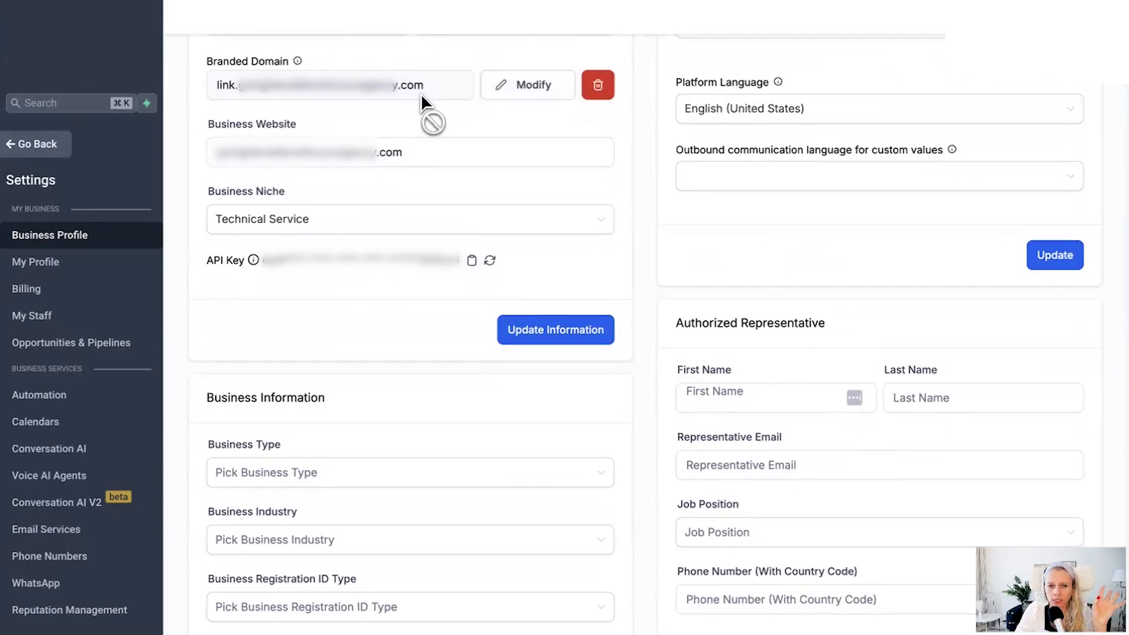
pyautogui.click(546, 92)
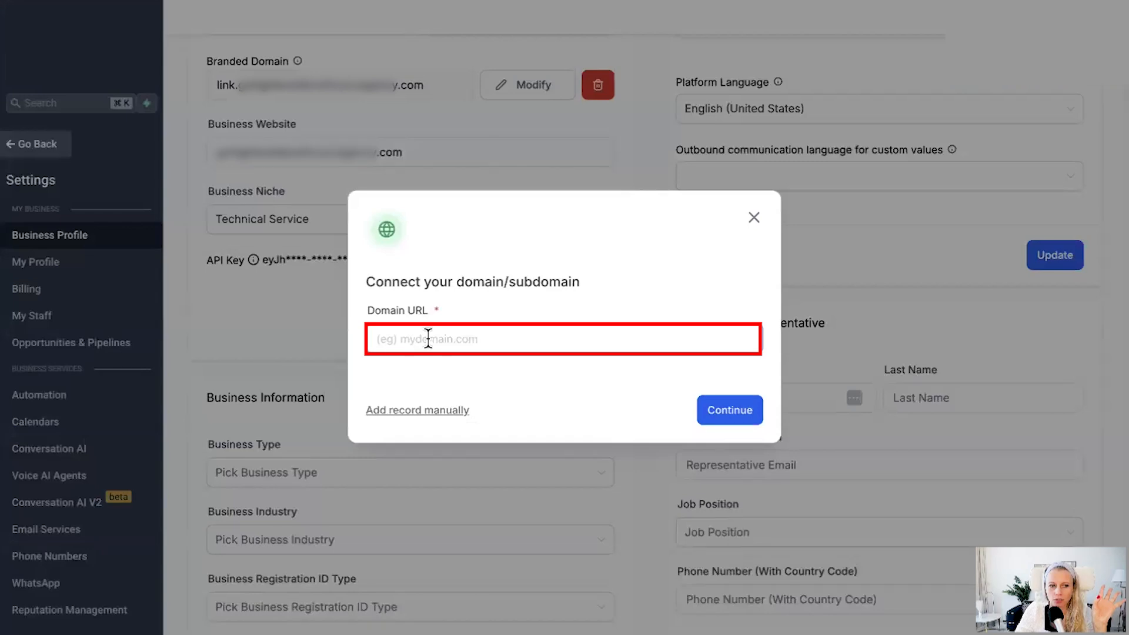
pyautogui.click(428, 339)
pyautogui.write('link.acb.c')
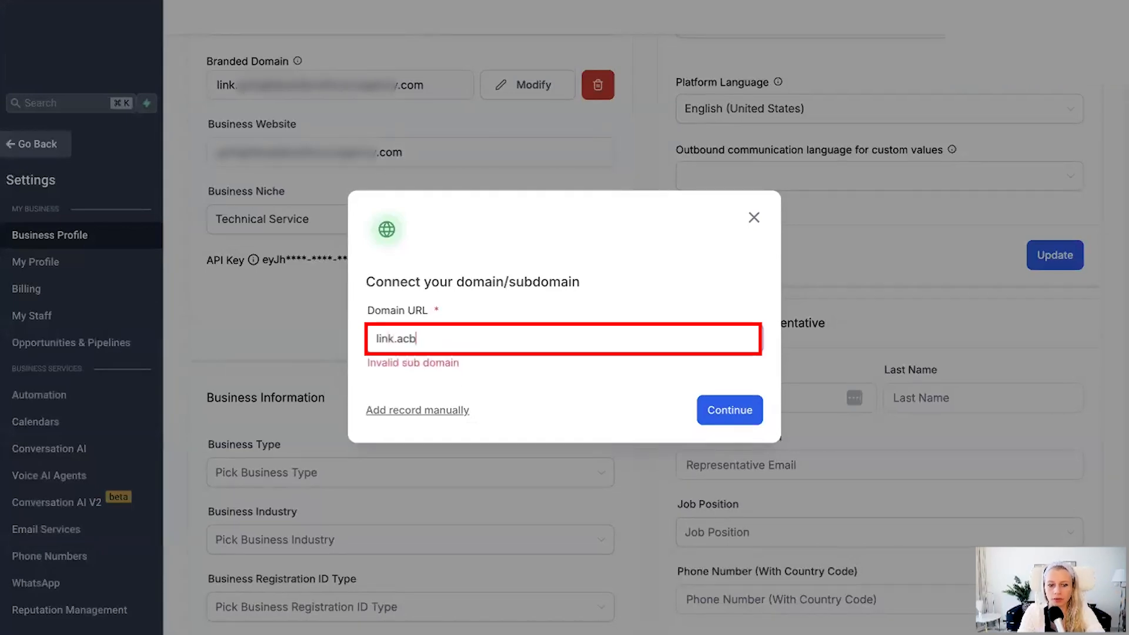
pyautogui.write('om')
pyautogui.click(416, 411)
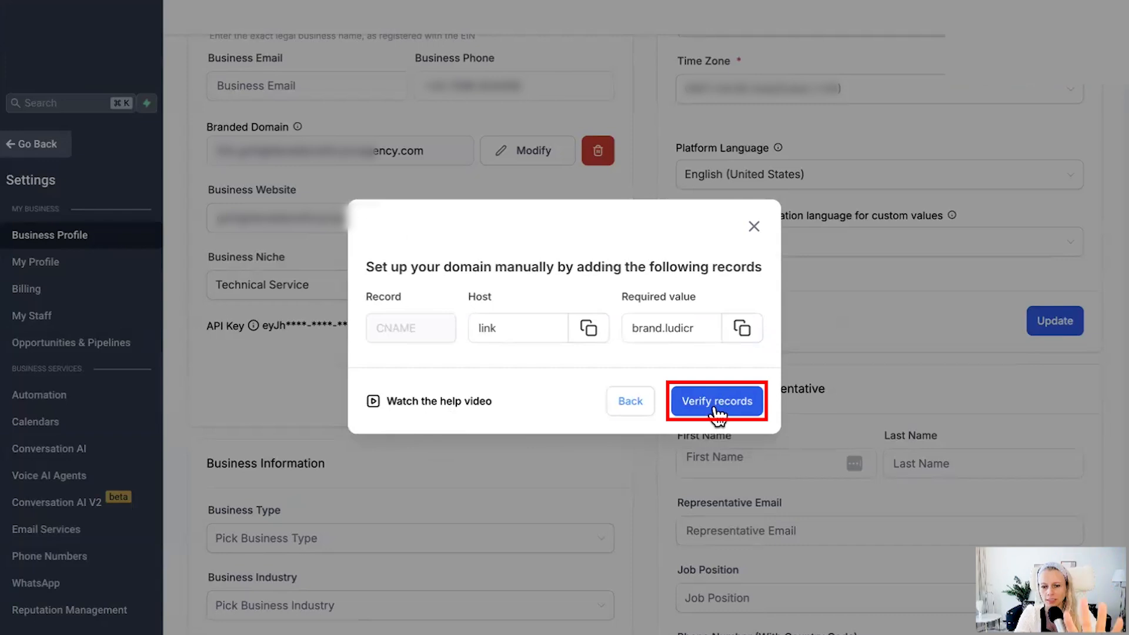
pyautogui.click(754, 231)
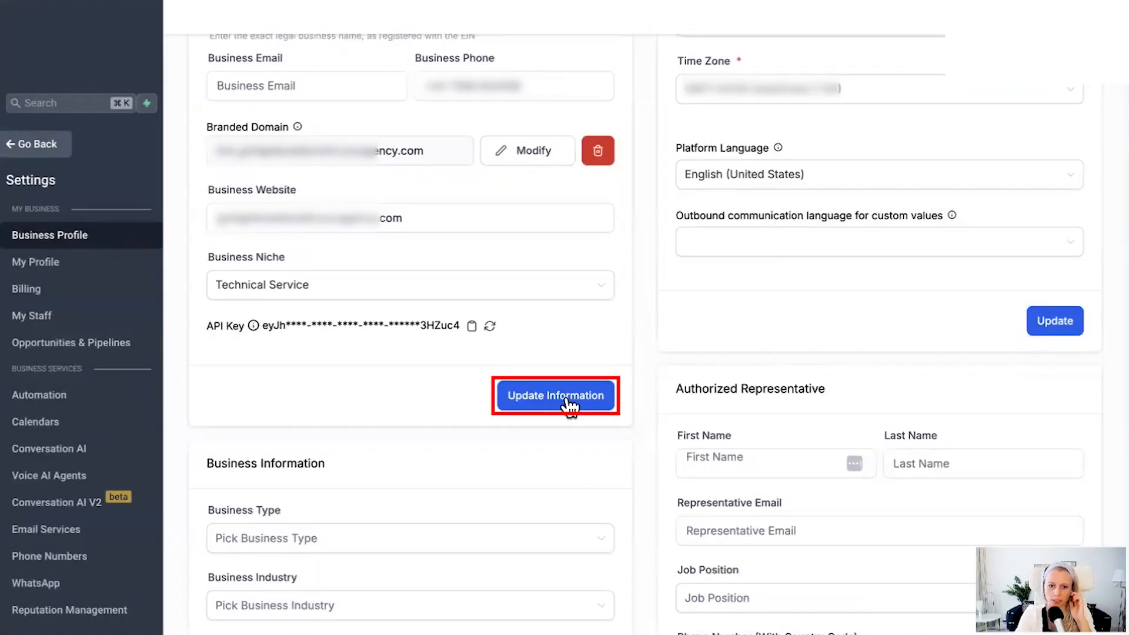
# Step: Modify the sub-account's branded domain by entering link.abc.com as the domain URL, and verify its DNS records
pyautogui.click(521, 163)
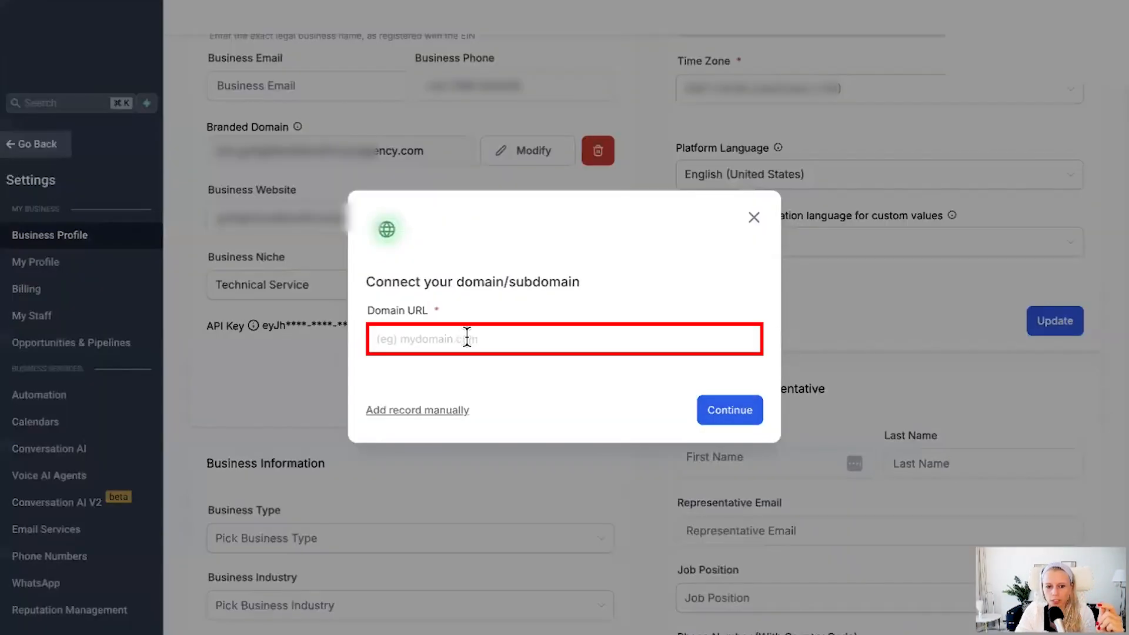
pyautogui.click(470, 337)
pyautogui.write('lnk')
pyautogui.press('BackSpace')
pyautogui.press('BackSpace')
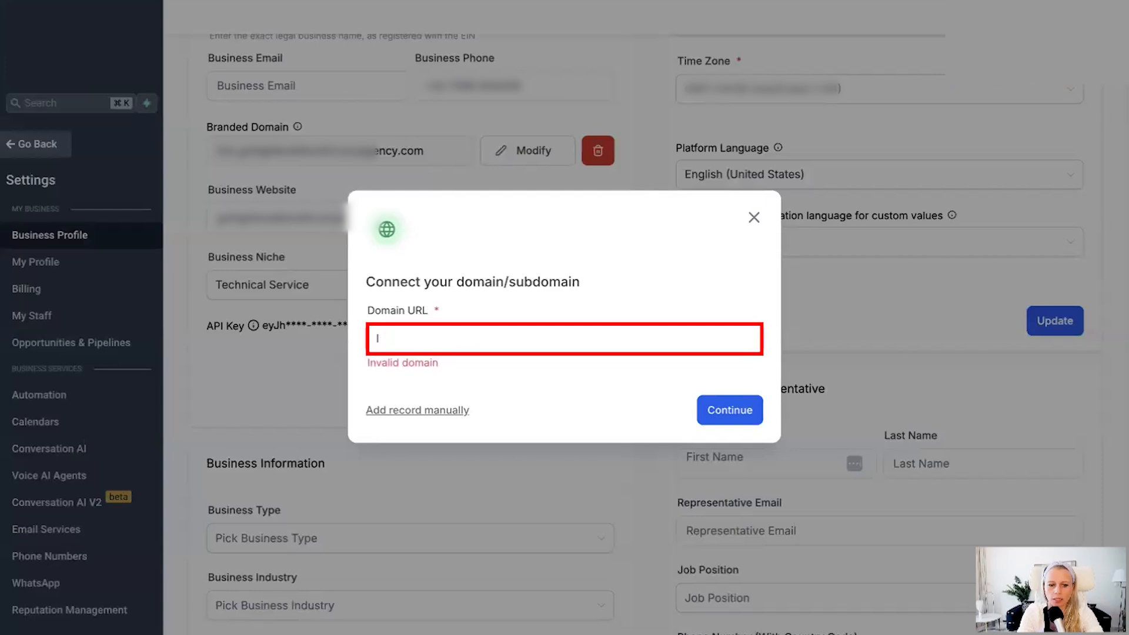
pyautogui.write('ink.abc.com')
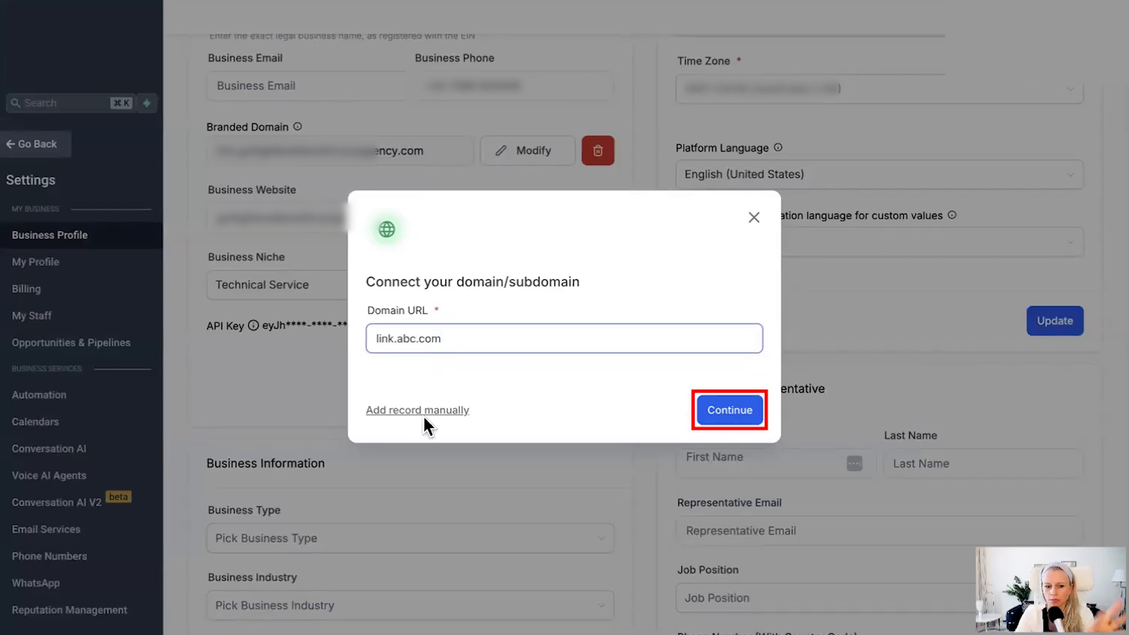
pyautogui.click(737, 418)
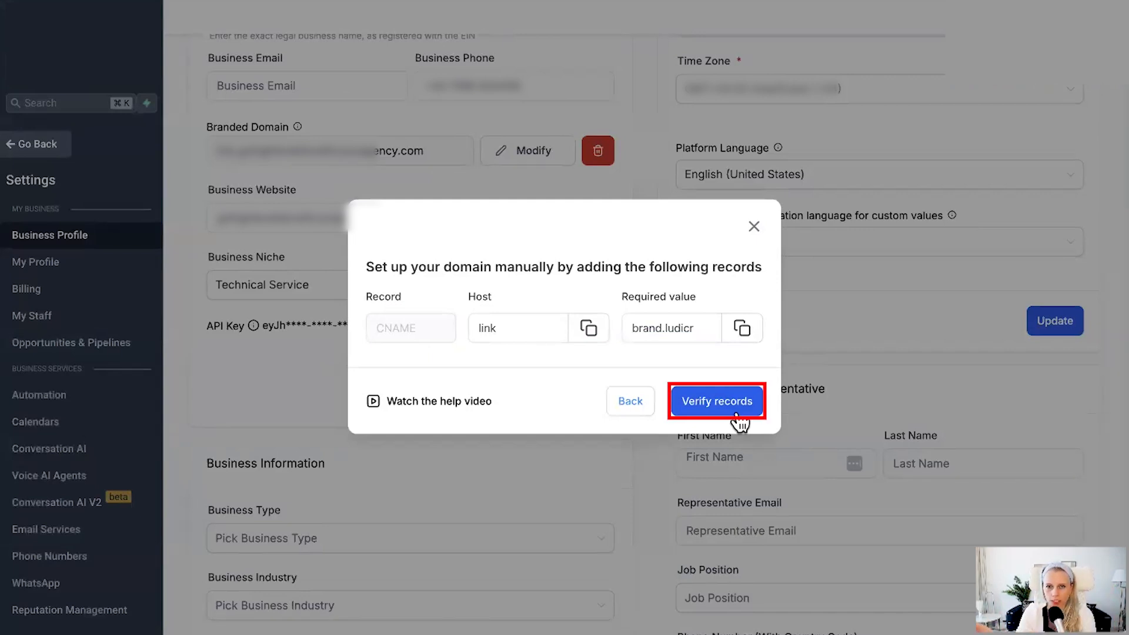
pyautogui.click(738, 415)
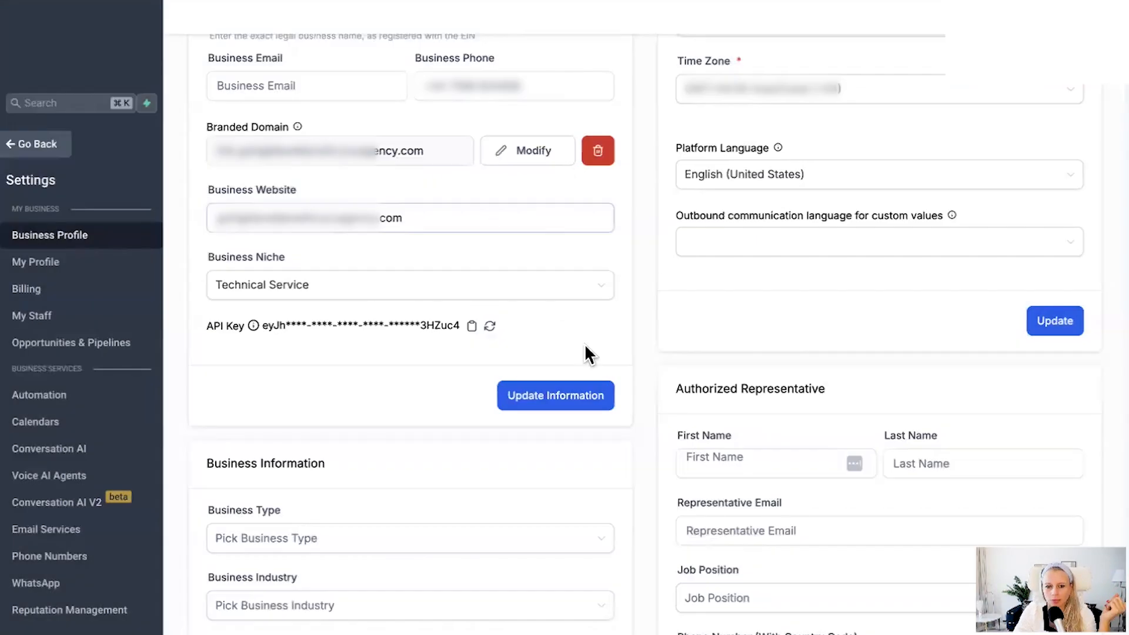